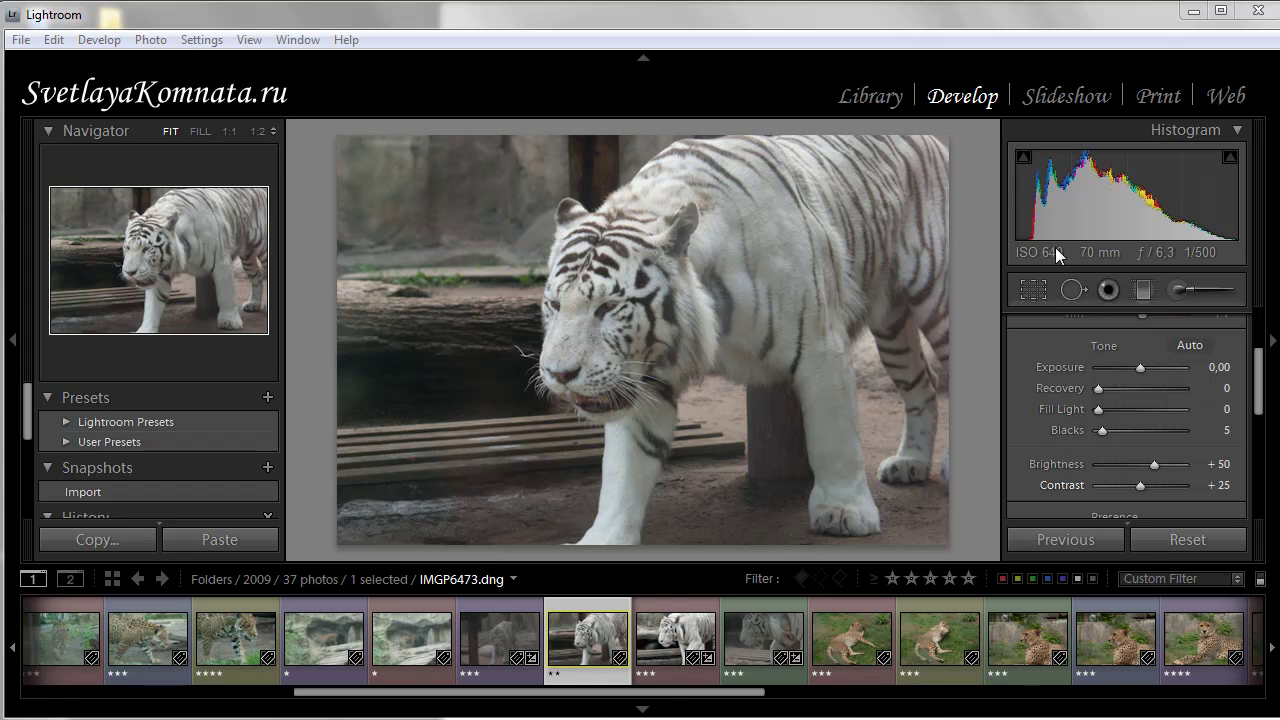
Scroll the filmstrip and load the sleeping black bear photo IMGP6758.dng into Develop
{"action": "left_click_drag", "start_coordinate": [666, 697], "coordinate": [1156, 697]}
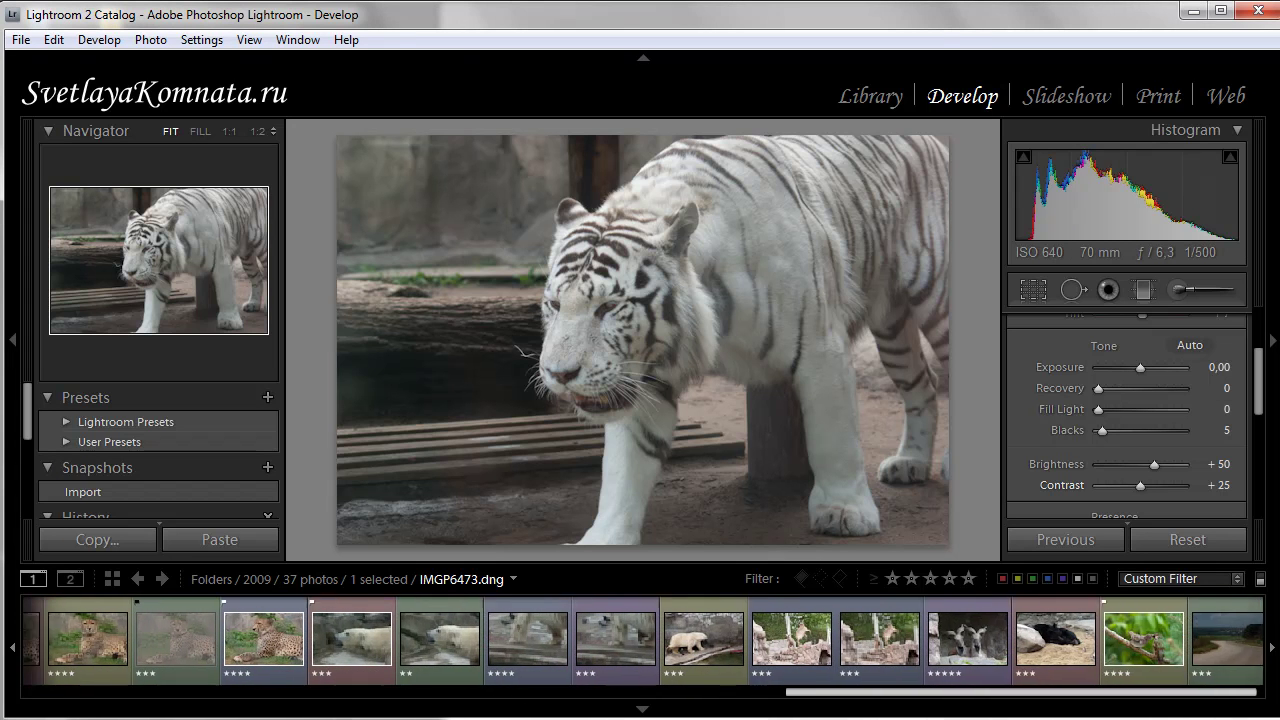
{"action": "left_click", "coordinate": [1035, 645]}
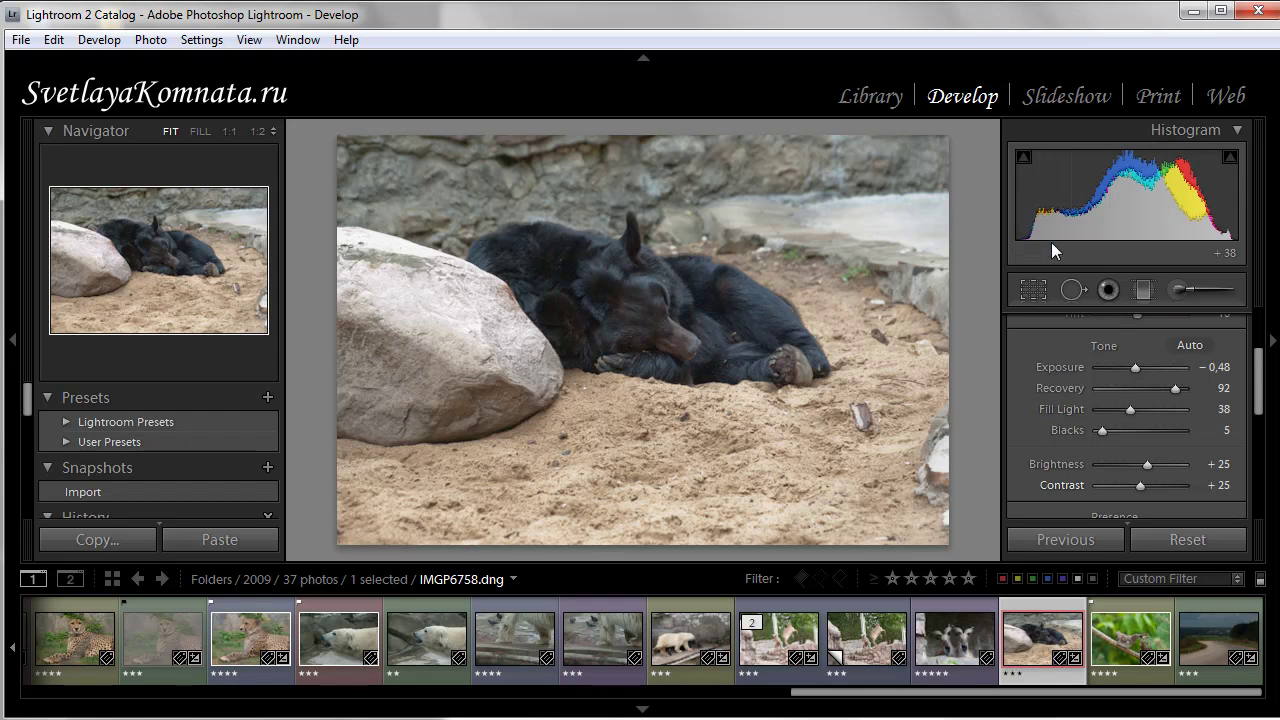
Apply a tighter custom-aspect crop around the bear and rock, with 0.00 straightening angle
{"action": "left_click", "coordinate": [1031, 291]}
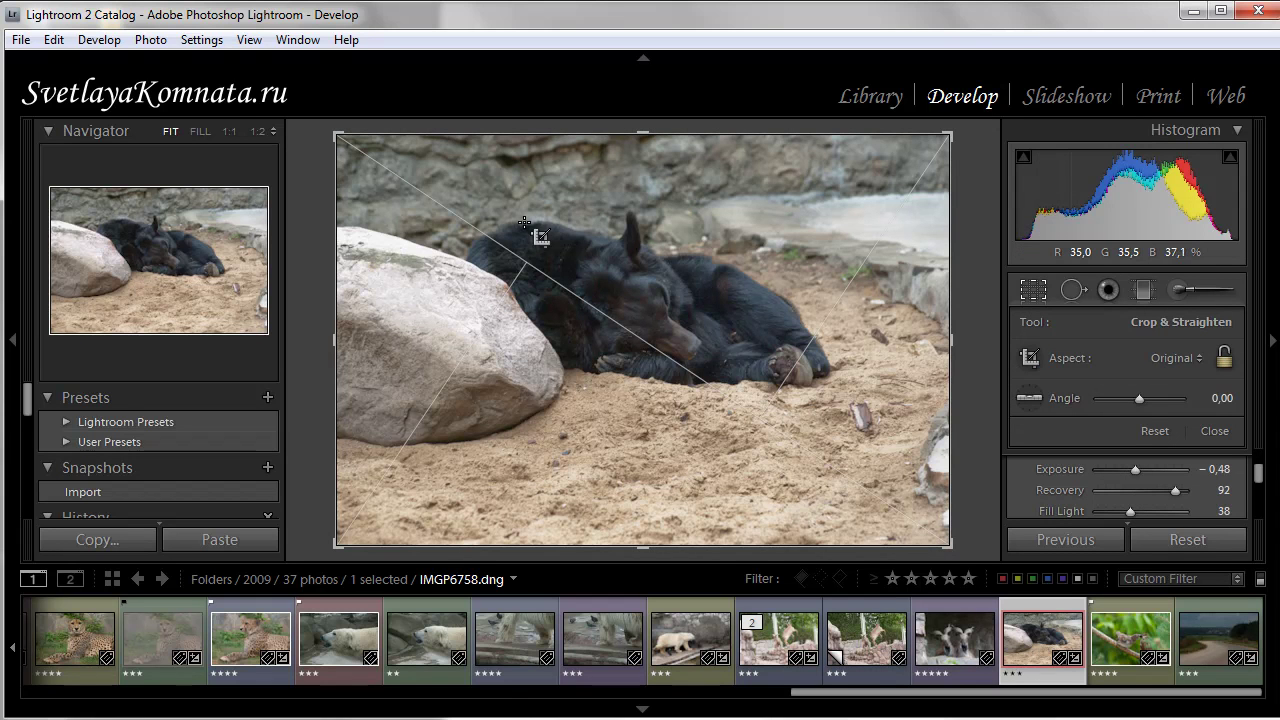
{"action": "mouse_move", "coordinate": [412, 184]}
{"action": "left_mouse_down"}
{"action": "mouse_move", "coordinate": [781, 469]}
{"action": "mouse_move", "coordinate": [918, 486]}
{"action": "left_mouse_up"}
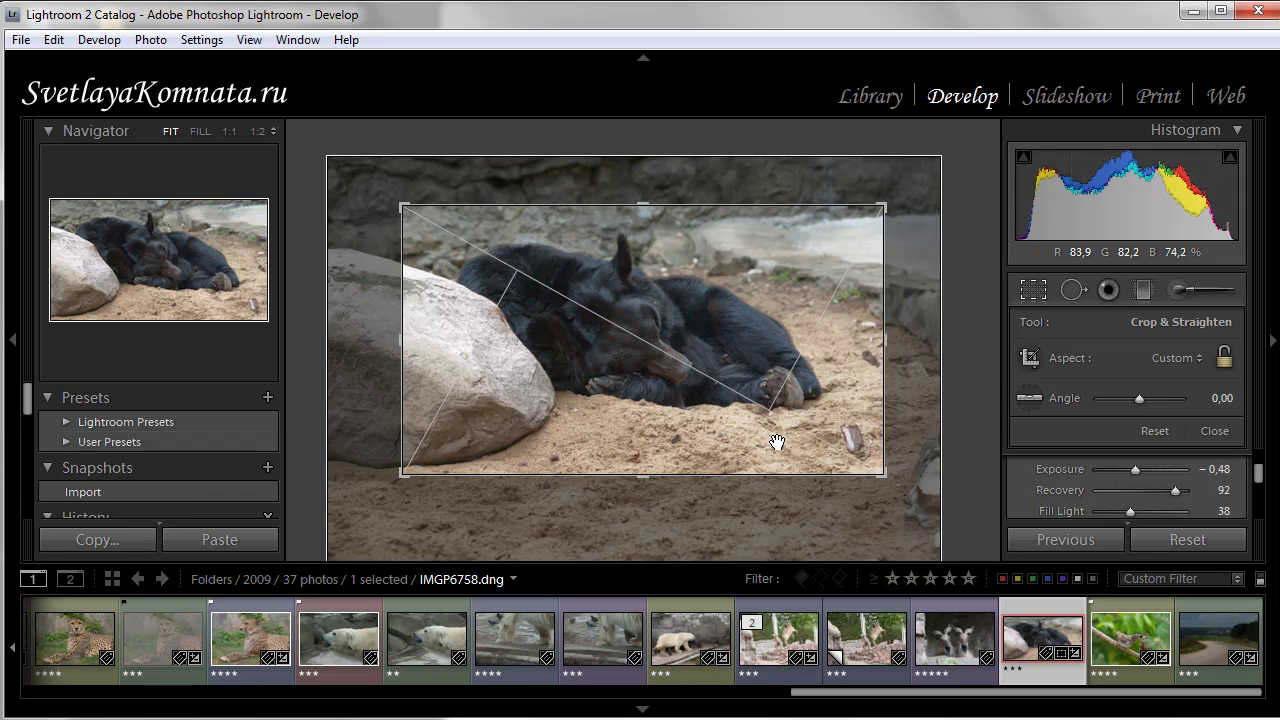
{"action": "key", "text": "Return"}
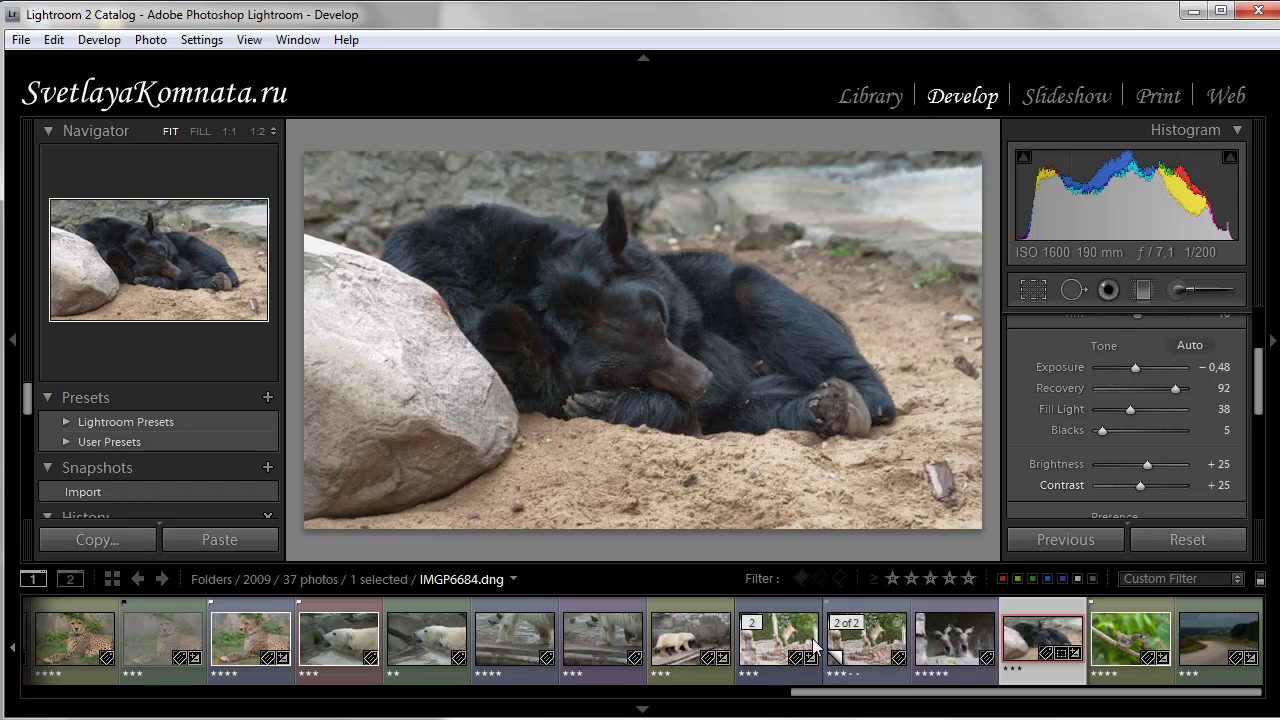
Load the two horned goats photo IMGP6713.dng from the filmstrip
{"action": "left_click", "coordinate": [947, 634]}
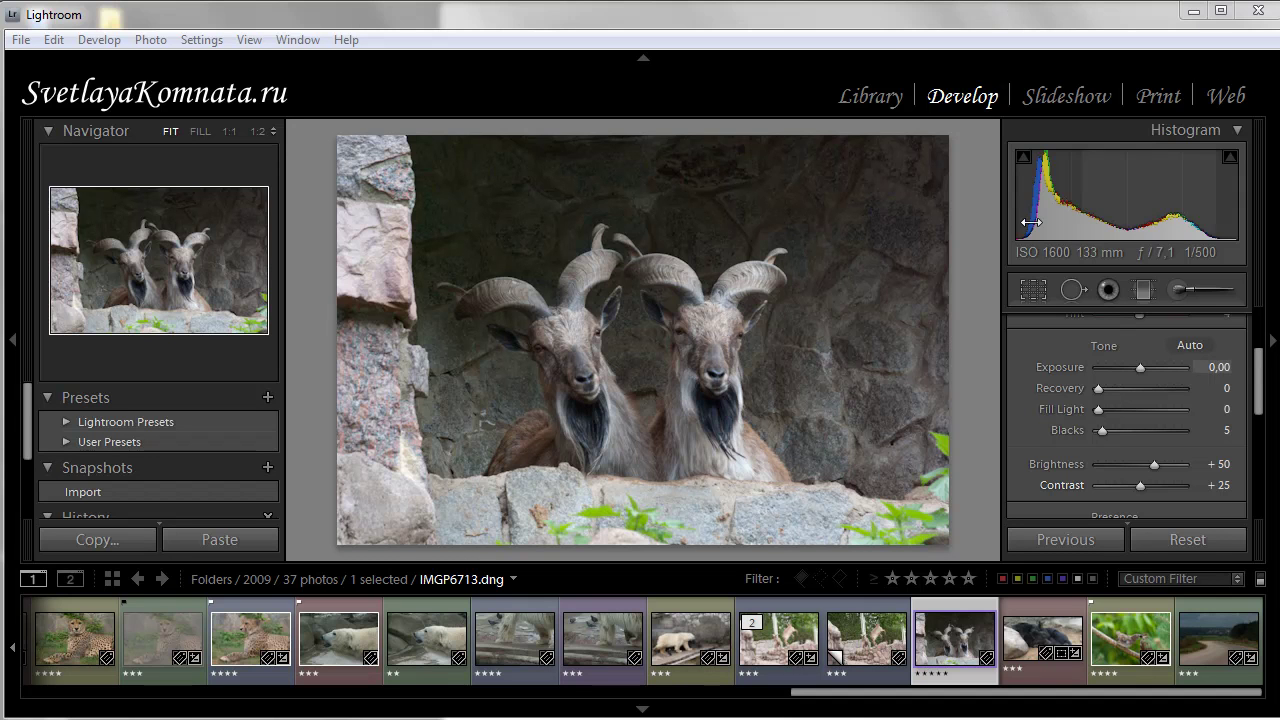
Load the white tiger close-up IMGP6475.dng, revert its tones, and raise Exposure to +2,29
{"action": "left_click_drag", "start_coordinate": [883, 704], "coordinate": [488, 683]}
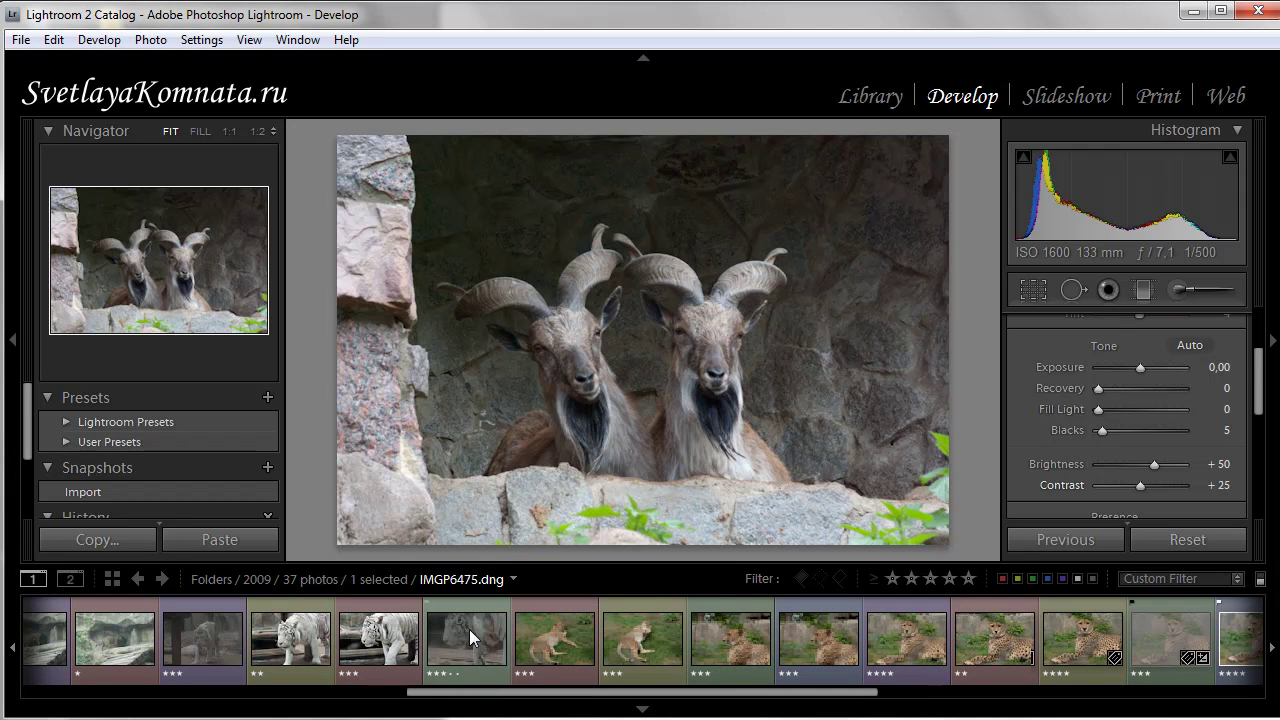
{"action": "left_click", "coordinate": [469, 629]}
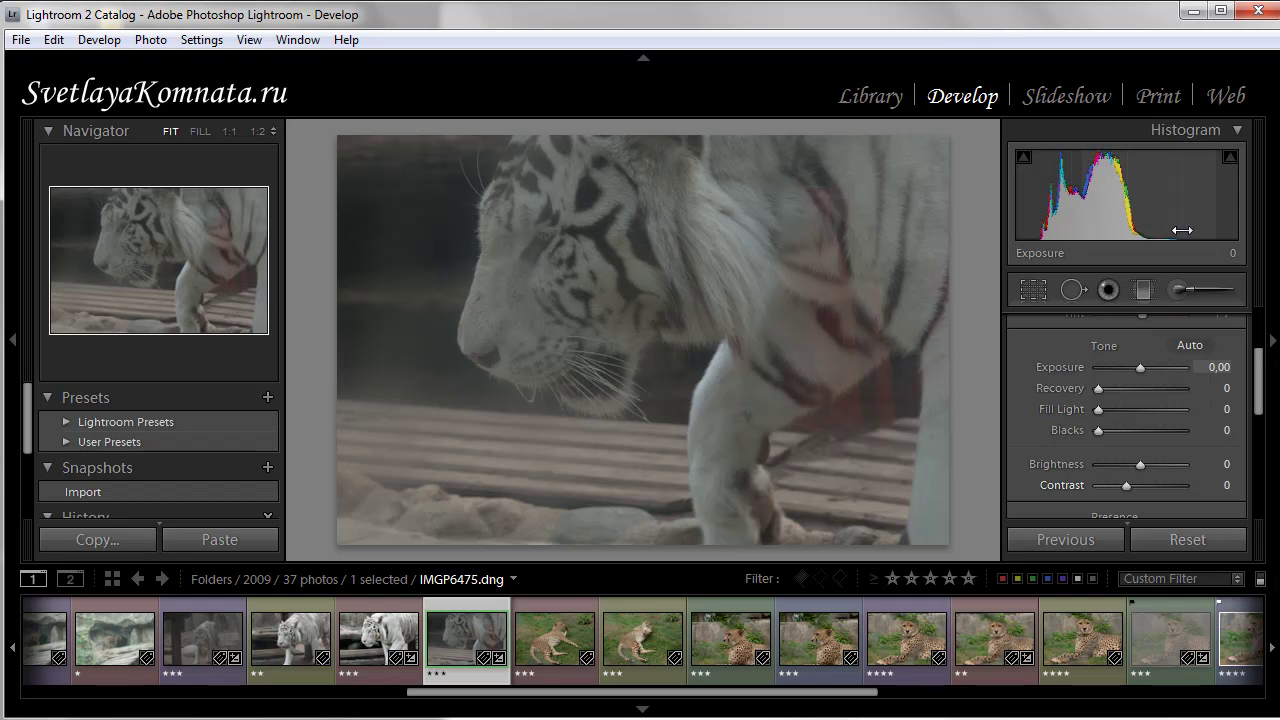
{"action": "key", "text": "ctrl+z"}
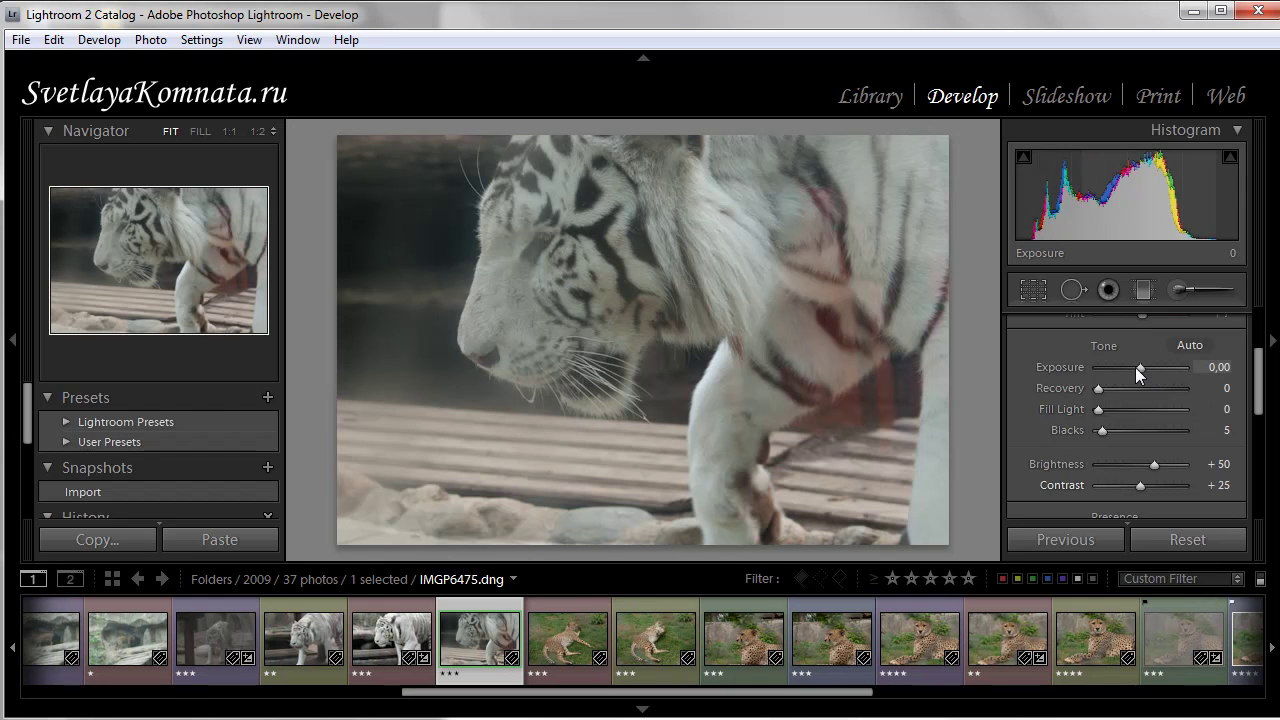
{"action": "left_click_drag", "start_coordinate": [1138, 367], "coordinate": [1163, 368]}
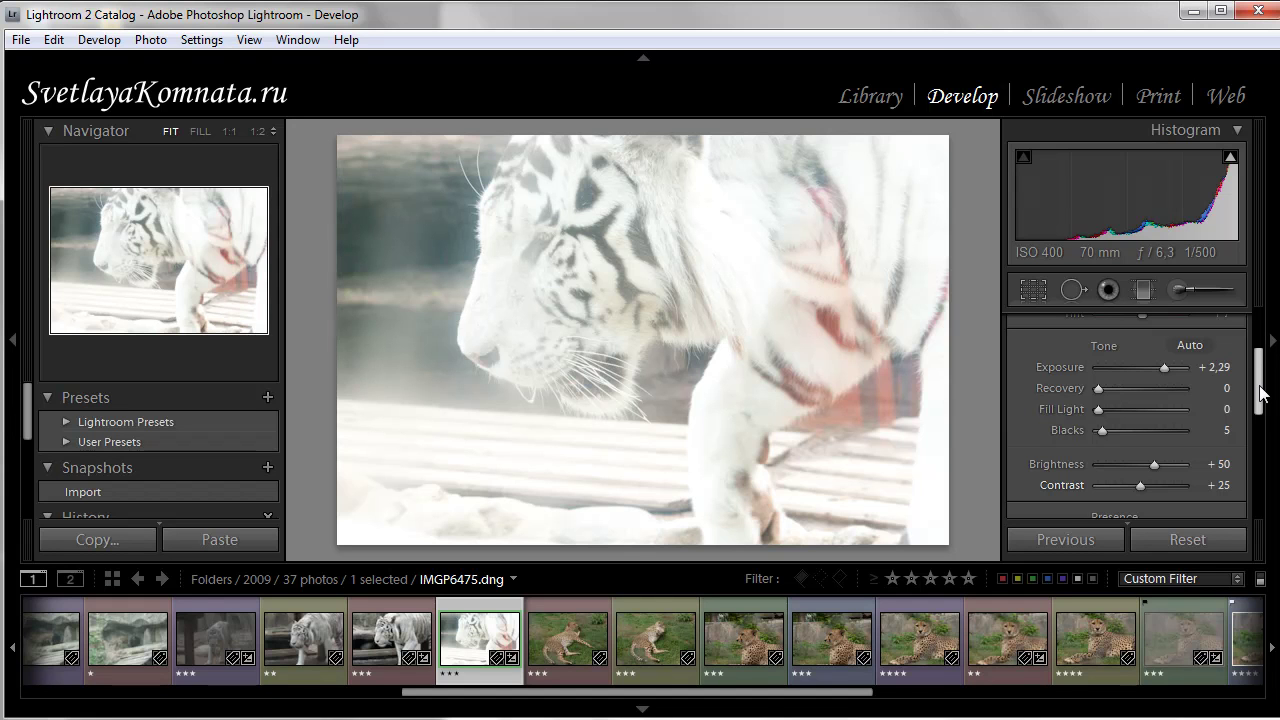
Apply Auto Tone to the tiger: Exposure +1,62, Recovery 14, Blacks 17, Brightness +15, Contrast +50
{"action": "left_click", "coordinate": [1190, 346]}
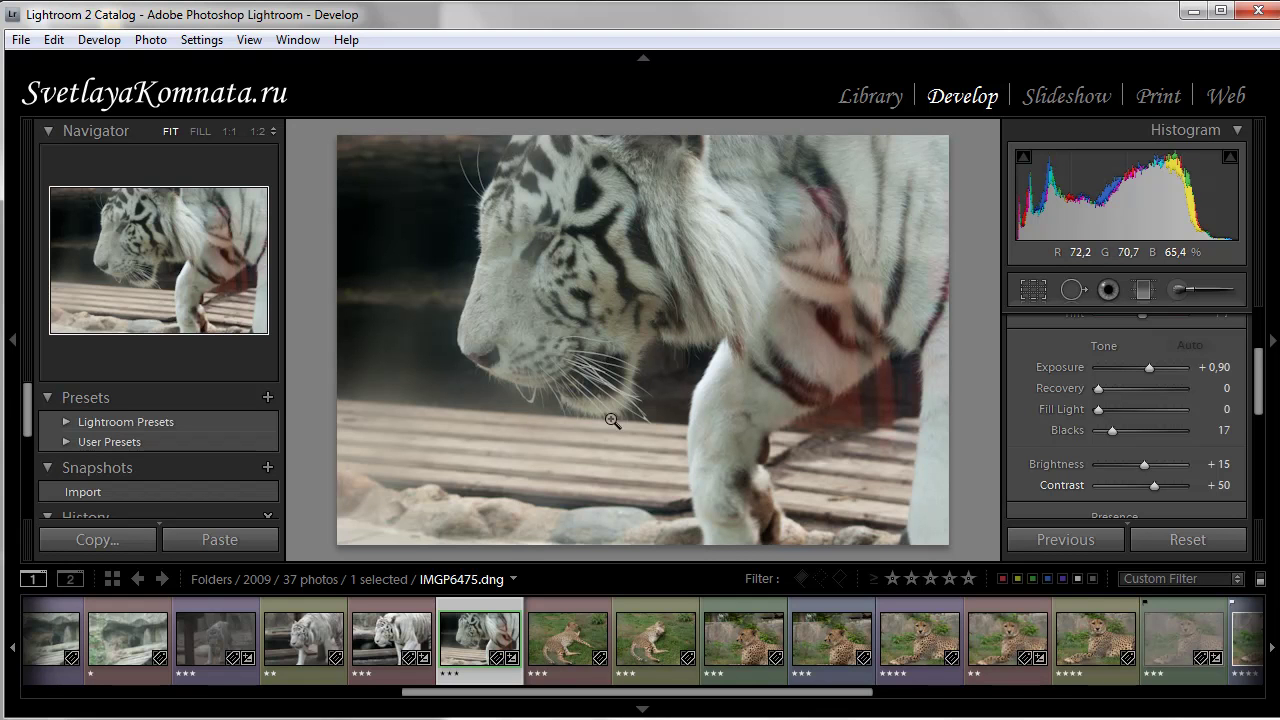
{"action": "key", "text": "ctrl+u"}
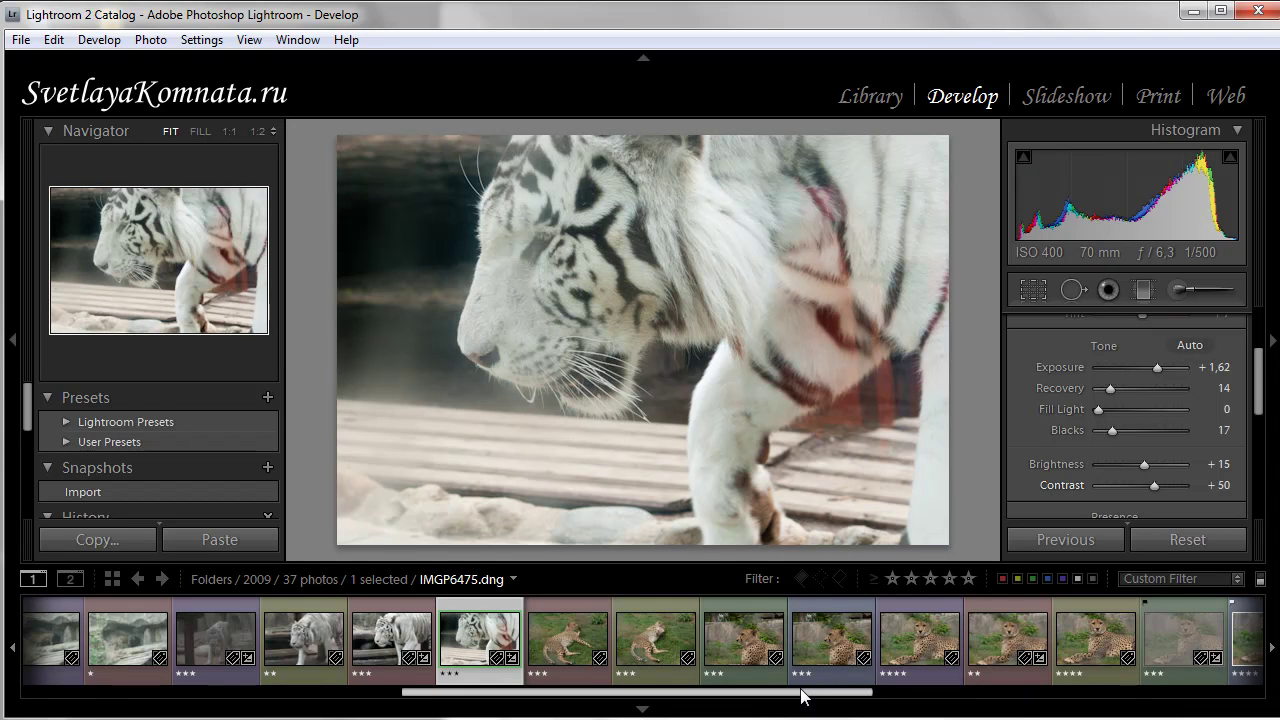
{"action": "left_click_drag", "start_coordinate": [806, 695], "coordinate": [1233, 710]}
Undo the last auto tone change and load the winding road photo IMGP7076.dng
{"action": "key", "text": "ctrl+z"}
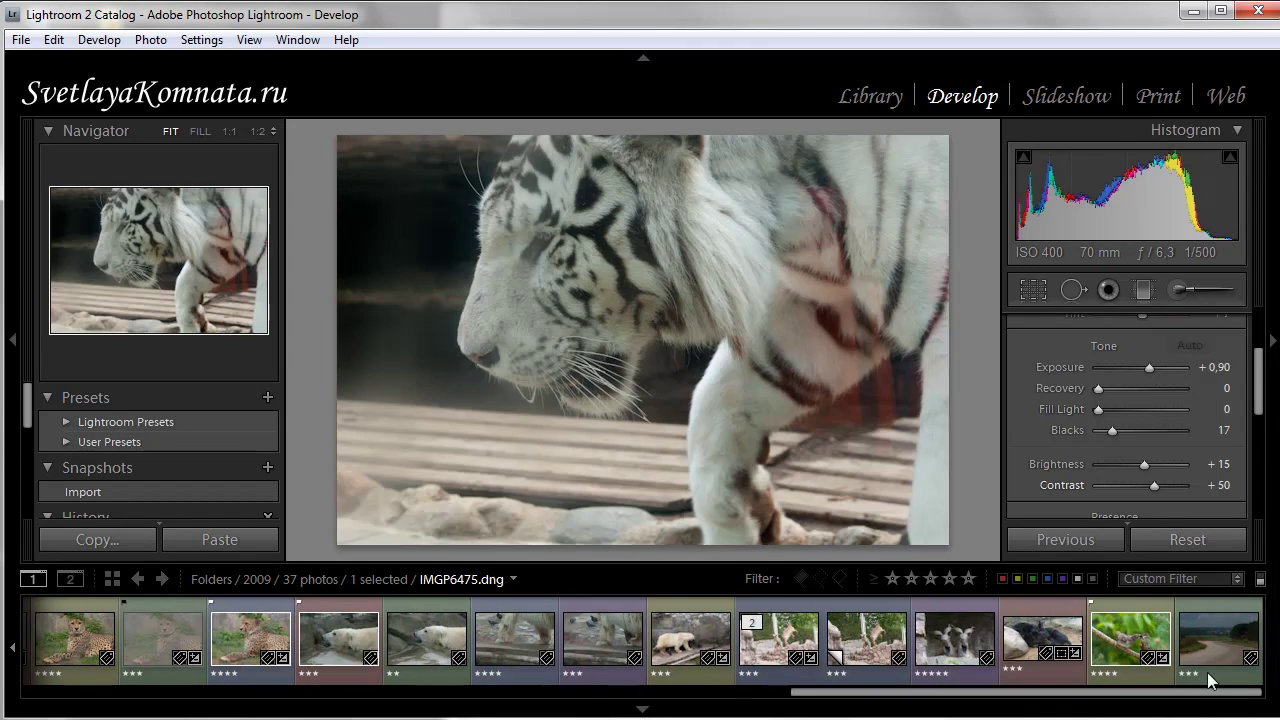
{"action": "left_click", "coordinate": [1213, 635]}
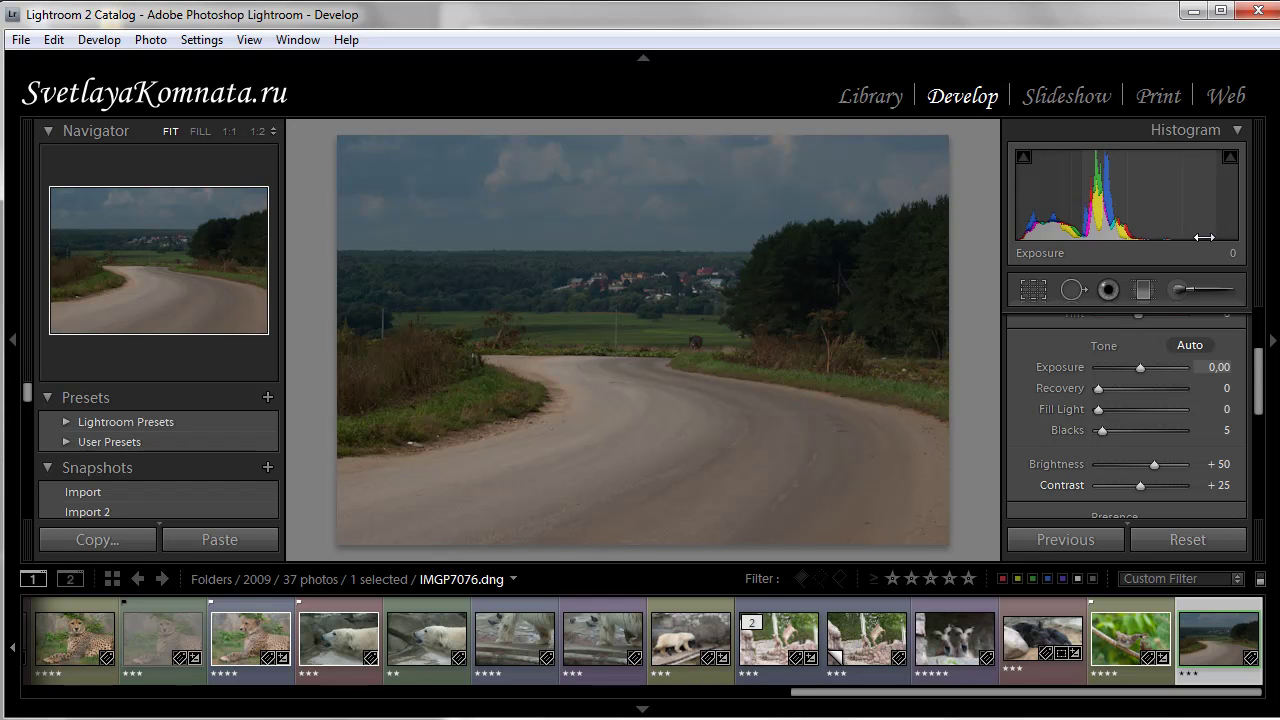
Push the road photo's Exposure up in stages from −0,67 to about +3,71
{"action": "mouse_move", "coordinate": [1141, 368]}
{"action": "left_mouse_down"}
{"action": "mouse_move", "coordinate": [1168, 371]}
{"action": "mouse_move", "coordinate": [1117, 372]}
{"action": "left_mouse_up"}
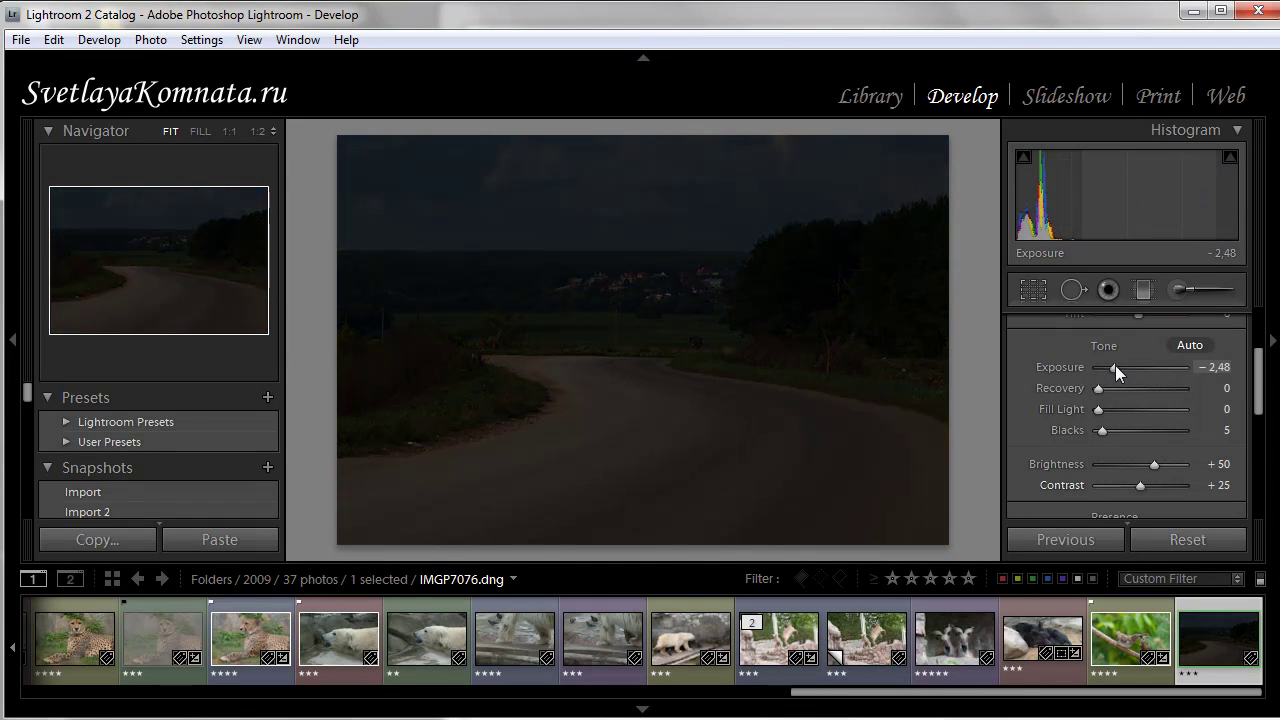
{"action": "left_click_drag", "start_coordinate": [1116, 367], "coordinate": [1134, 370]}
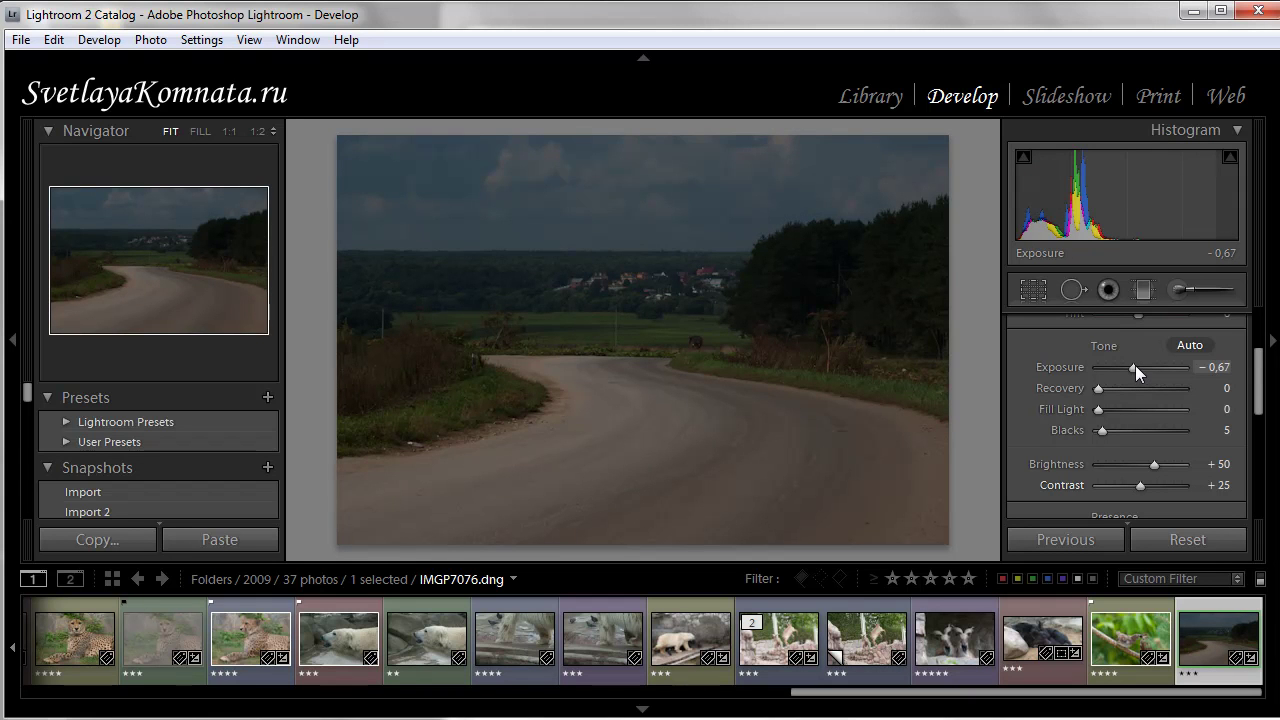
{"action": "left_click_drag", "start_coordinate": [1136, 368], "coordinate": [1164, 373]}
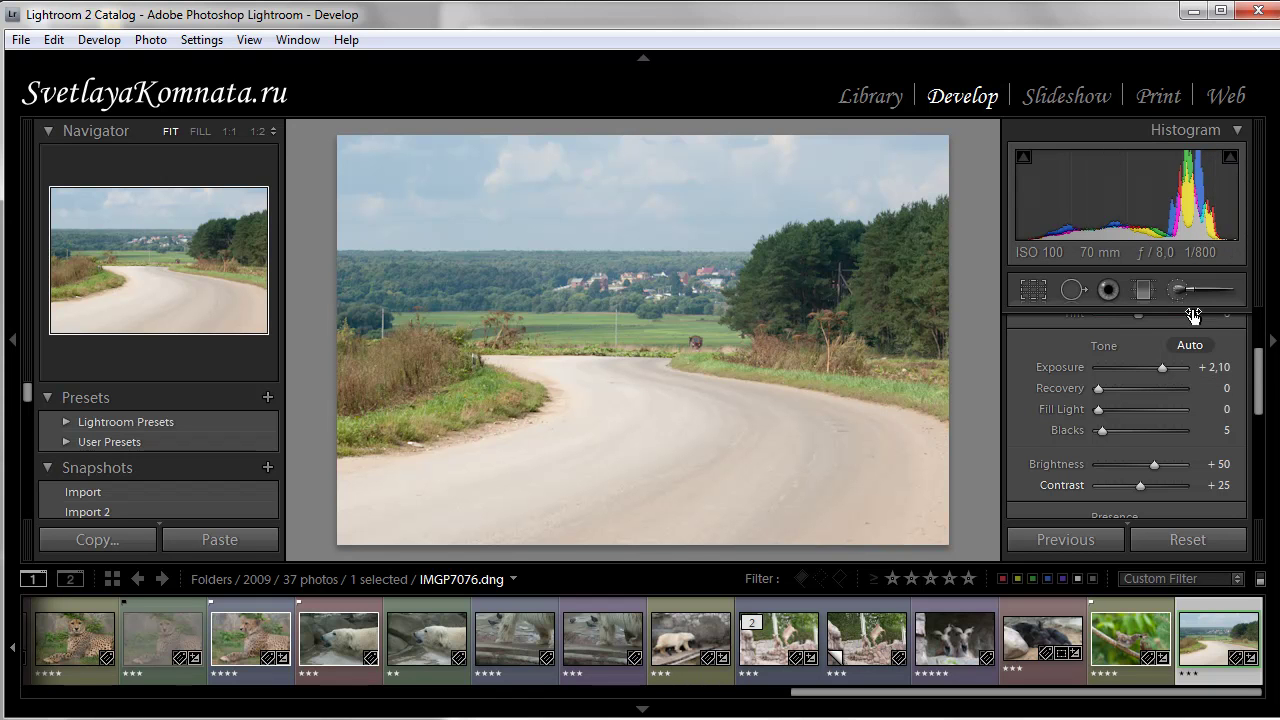
{"action": "left_click_drag", "start_coordinate": [1161, 365], "coordinate": [1170, 366]}
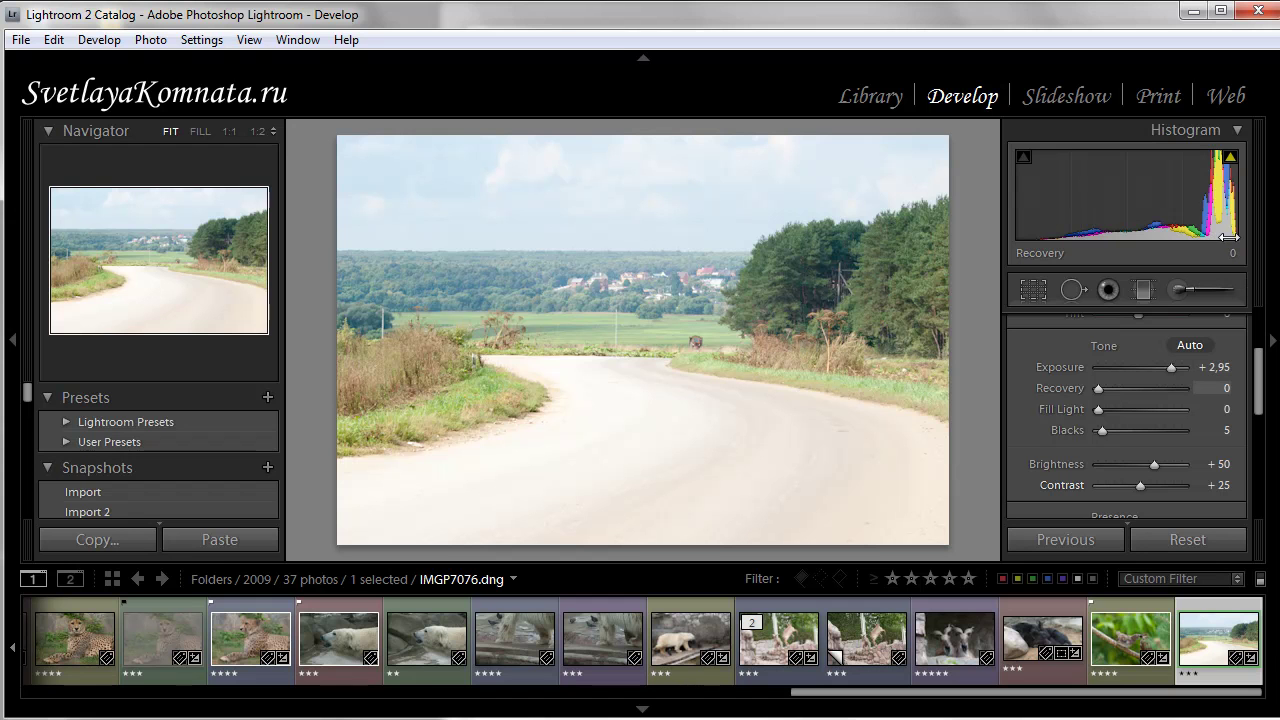
{"action": "left_click_drag", "start_coordinate": [1170, 371], "coordinate": [1180, 368]}
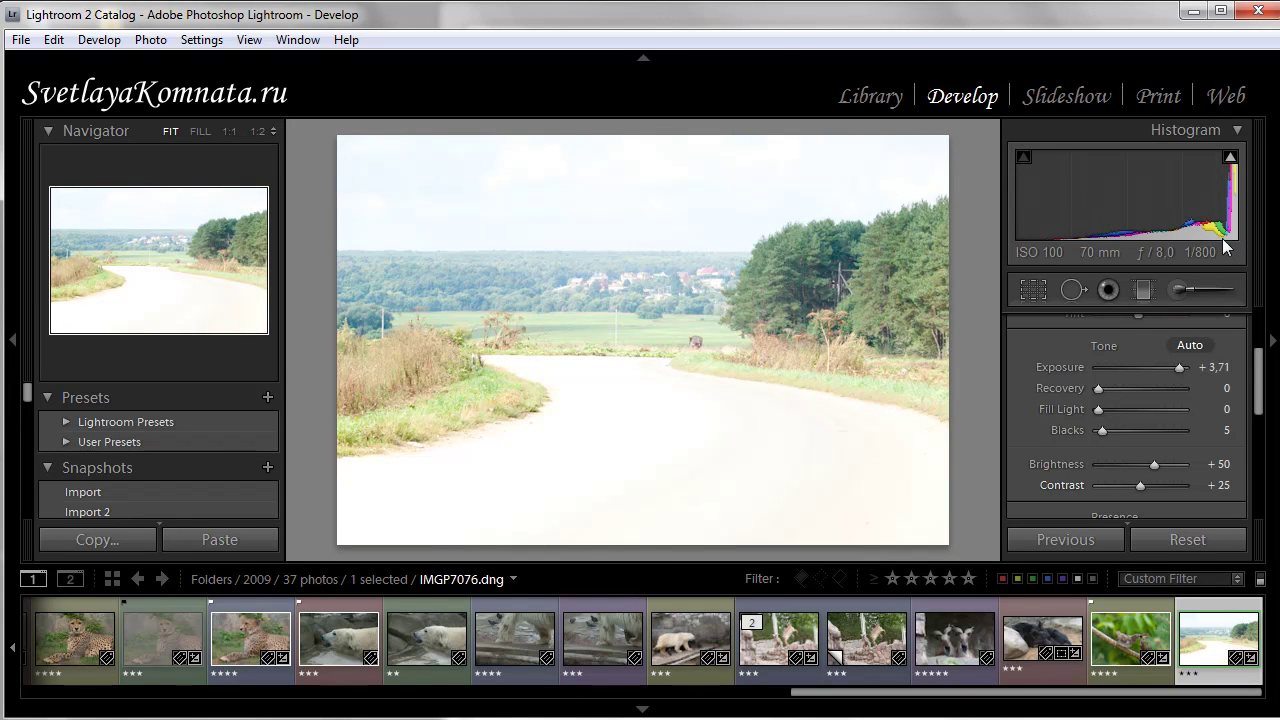
Show the highlight clipping overlay and lower Exposure to +2,38
{"action": "left_click", "coordinate": [1230, 158]}
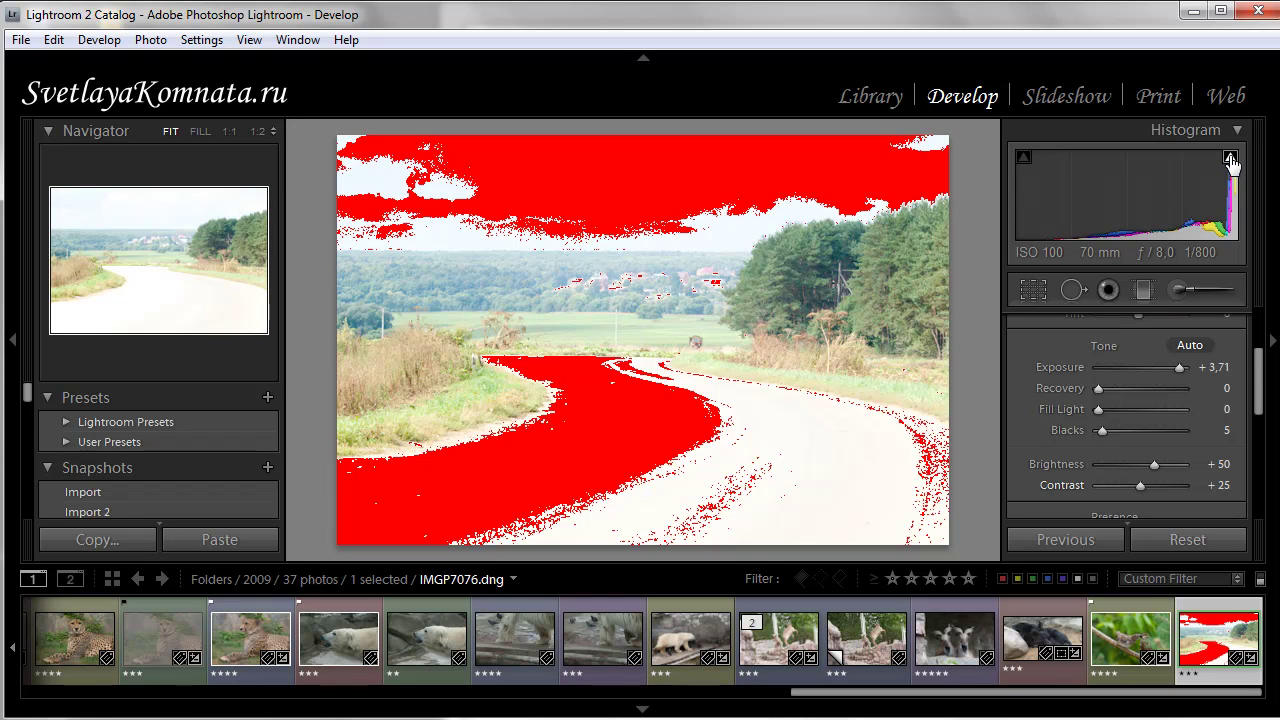
{"action": "left_click", "coordinate": [1230, 158]}
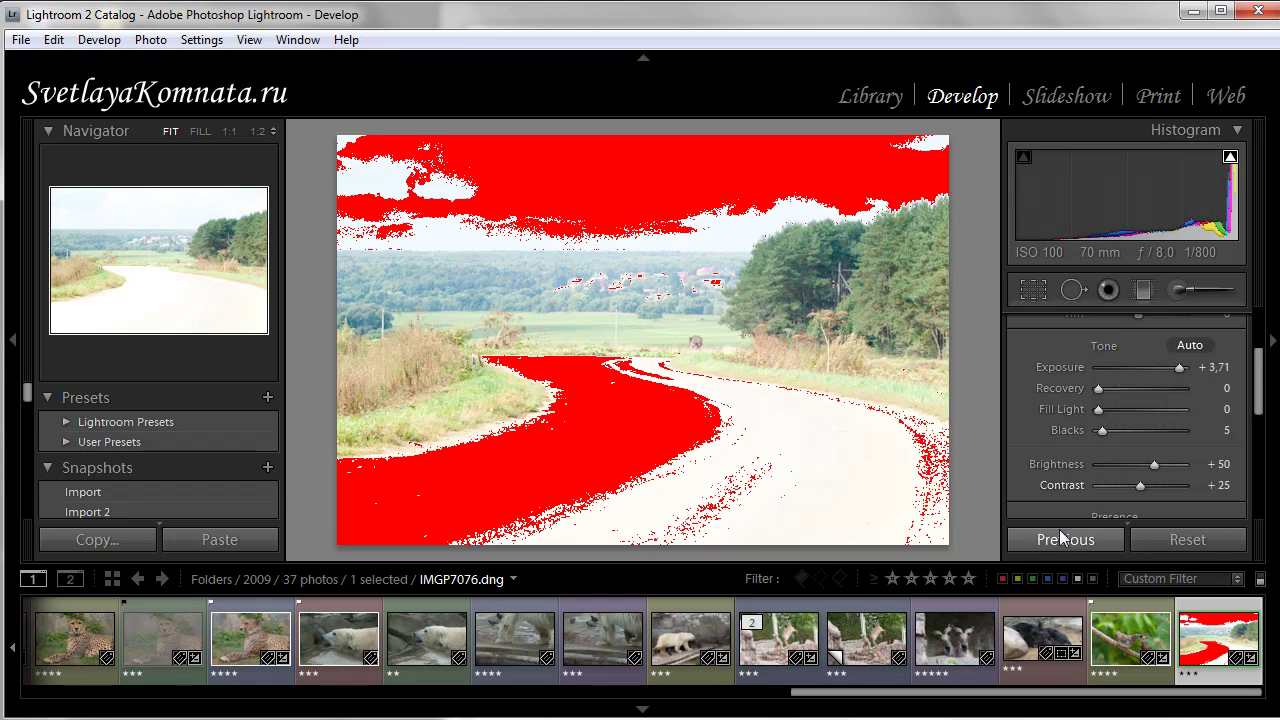
{"action": "left_click_drag", "start_coordinate": [1180, 369], "coordinate": [1163, 375]}
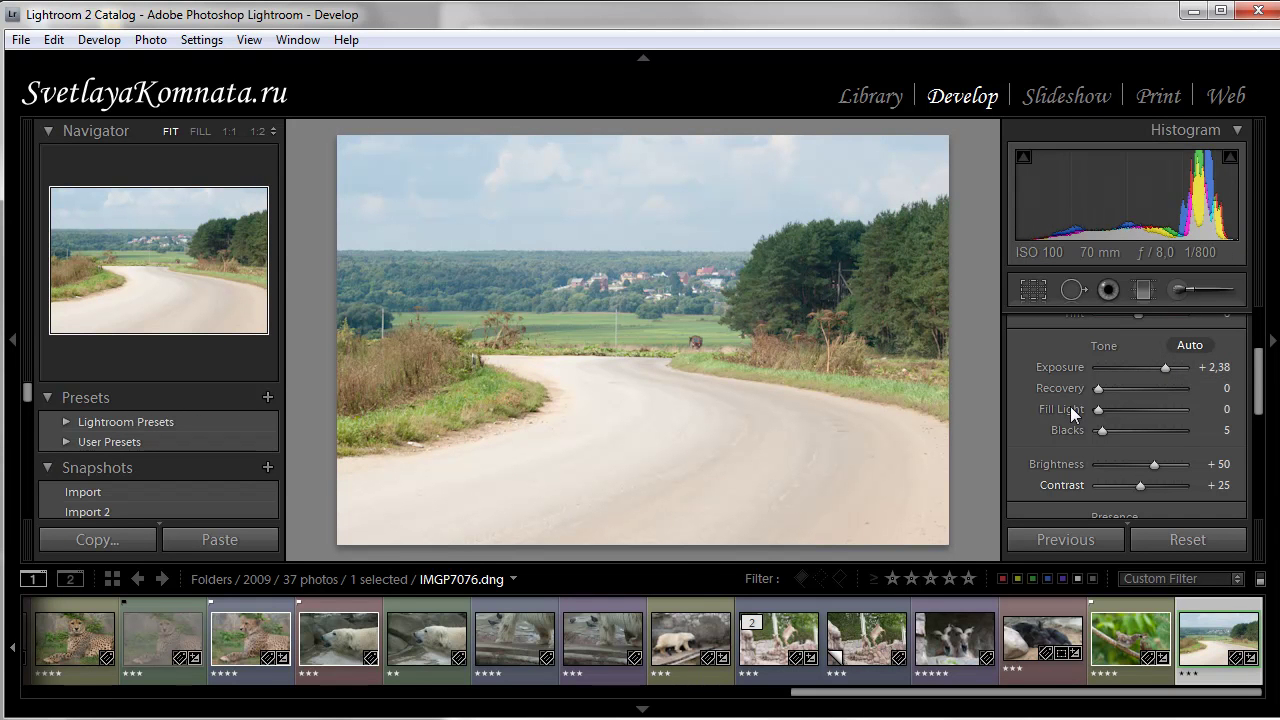
Set Exposure to +2,76 using the clipping preview, then lower Blacks to 0
{"action": "left_click", "coordinate": [1164, 367], "text": "alt"}
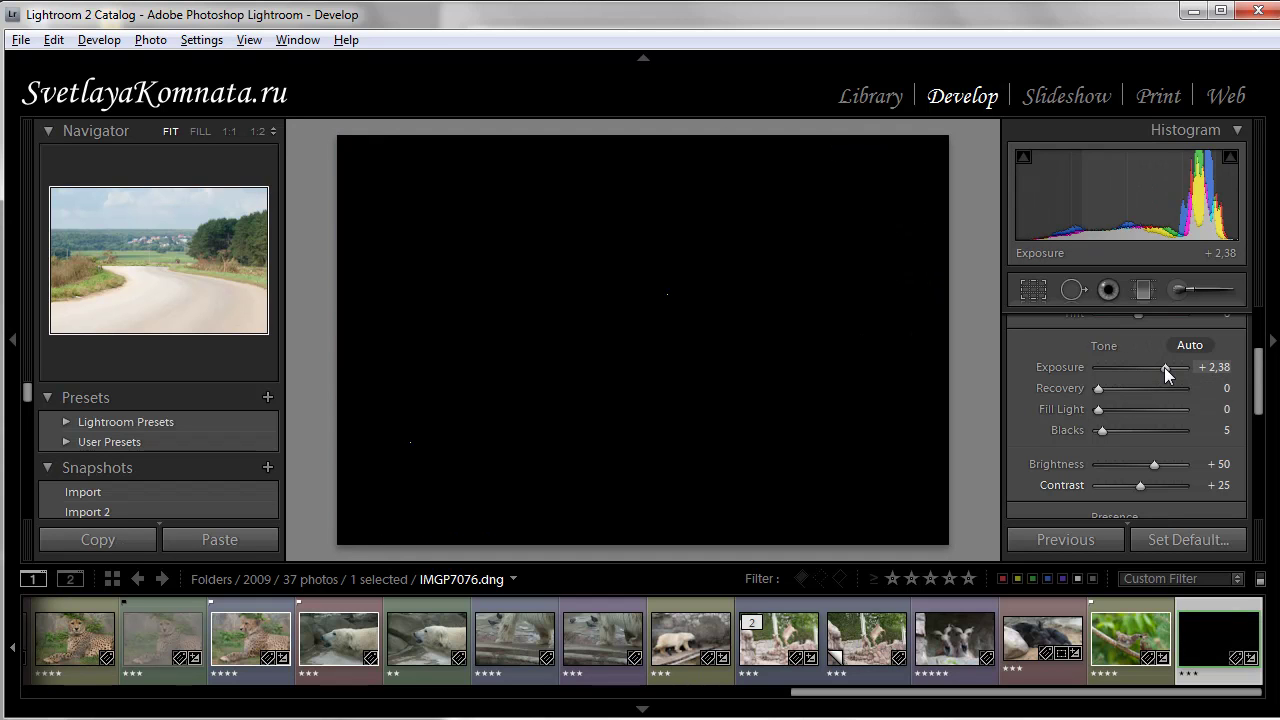
{"action": "left_click_drag", "start_coordinate": [1164, 367], "coordinate": [1166, 369]}
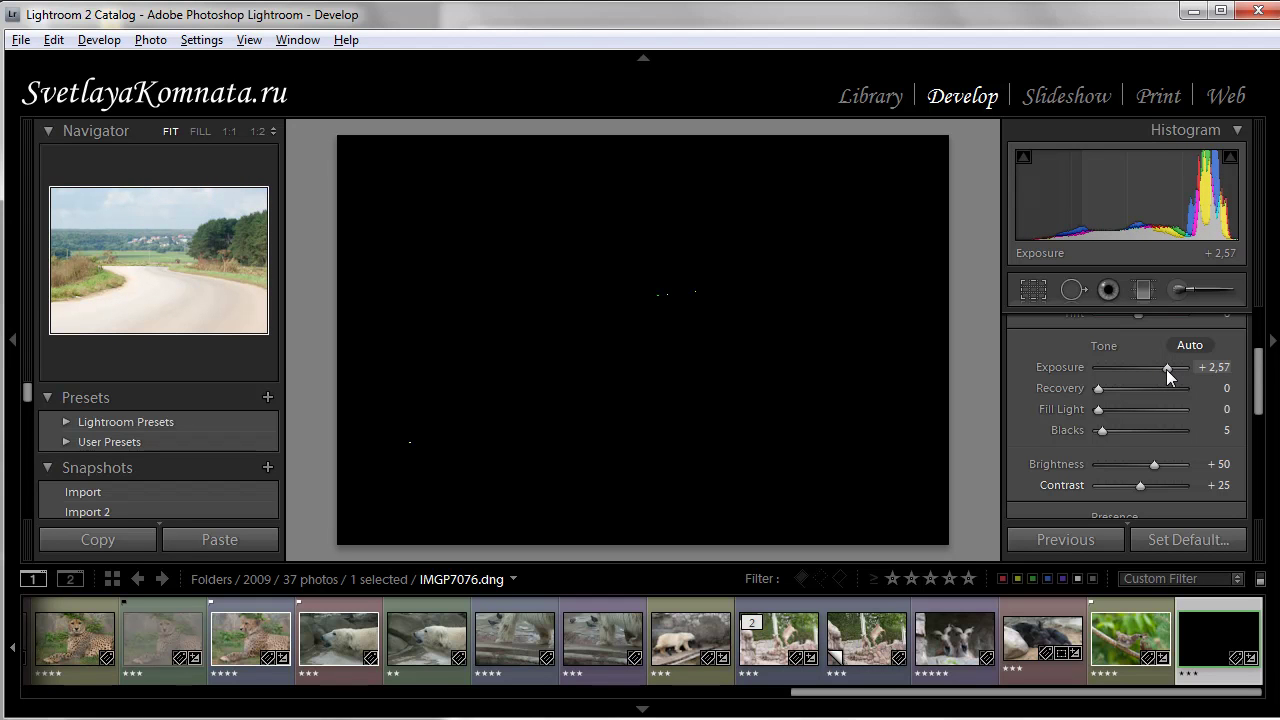
{"action": "mouse_move", "coordinate": [1166, 369]}
{"action": "left_mouse_down"}
{"action": "mouse_move", "coordinate": [1179, 375]}
{"action": "mouse_move", "coordinate": [1168, 374]}
{"action": "left_mouse_up"}
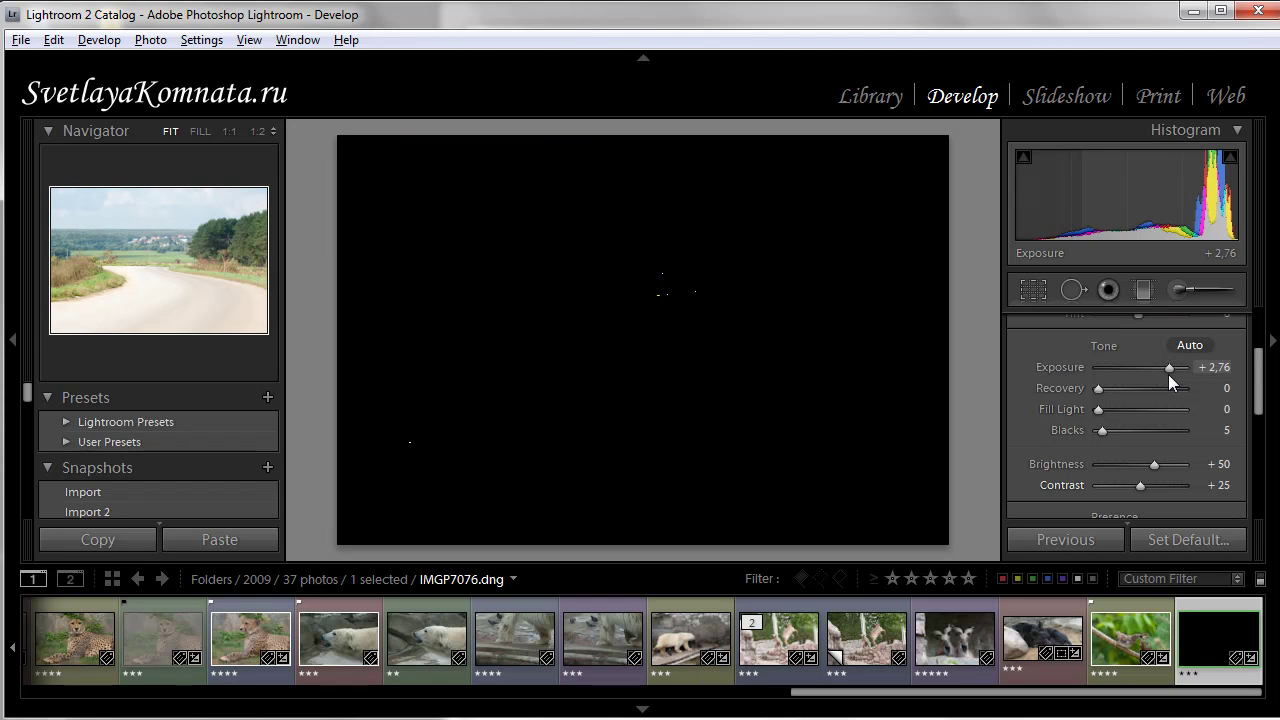
{"action": "left_click_drag", "start_coordinate": [1168, 374], "coordinate": [1168, 374]}
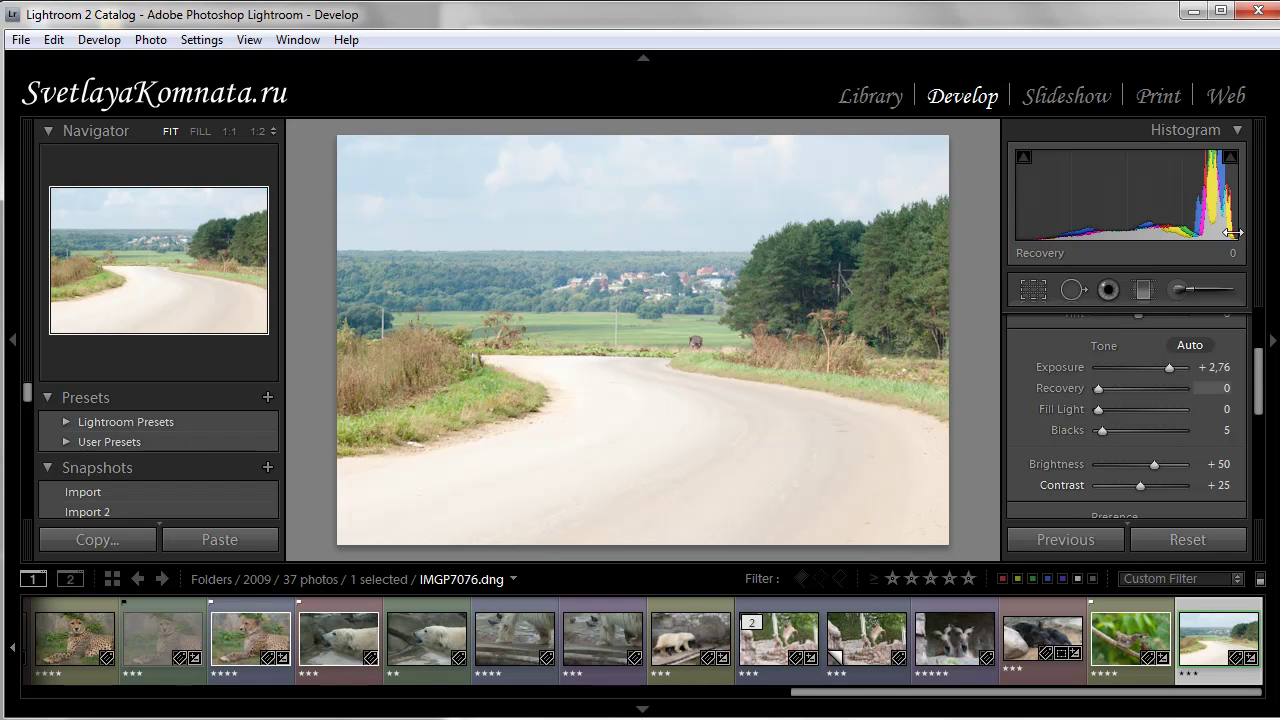
{"action": "mouse_move", "coordinate": [1101, 430]}
{"action": "left_mouse_down"}
{"action": "mouse_move", "coordinate": [1151, 430]}
{"action": "mouse_move", "coordinate": [1093, 430]}
{"action": "left_mouse_up"}
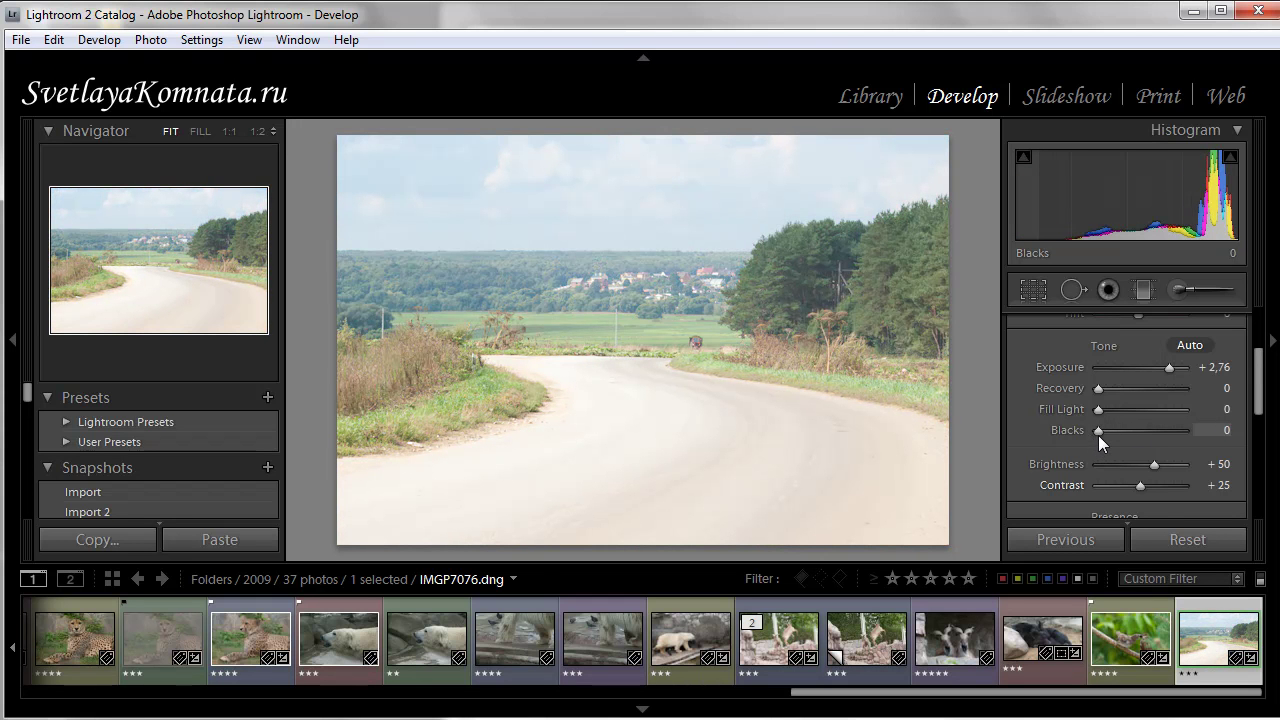
Raise Blacks to 12 while watching shadow clipping, then ease Exposure down to +2,19
{"action": "left_click", "coordinate": [1098, 431], "text": "alt"}
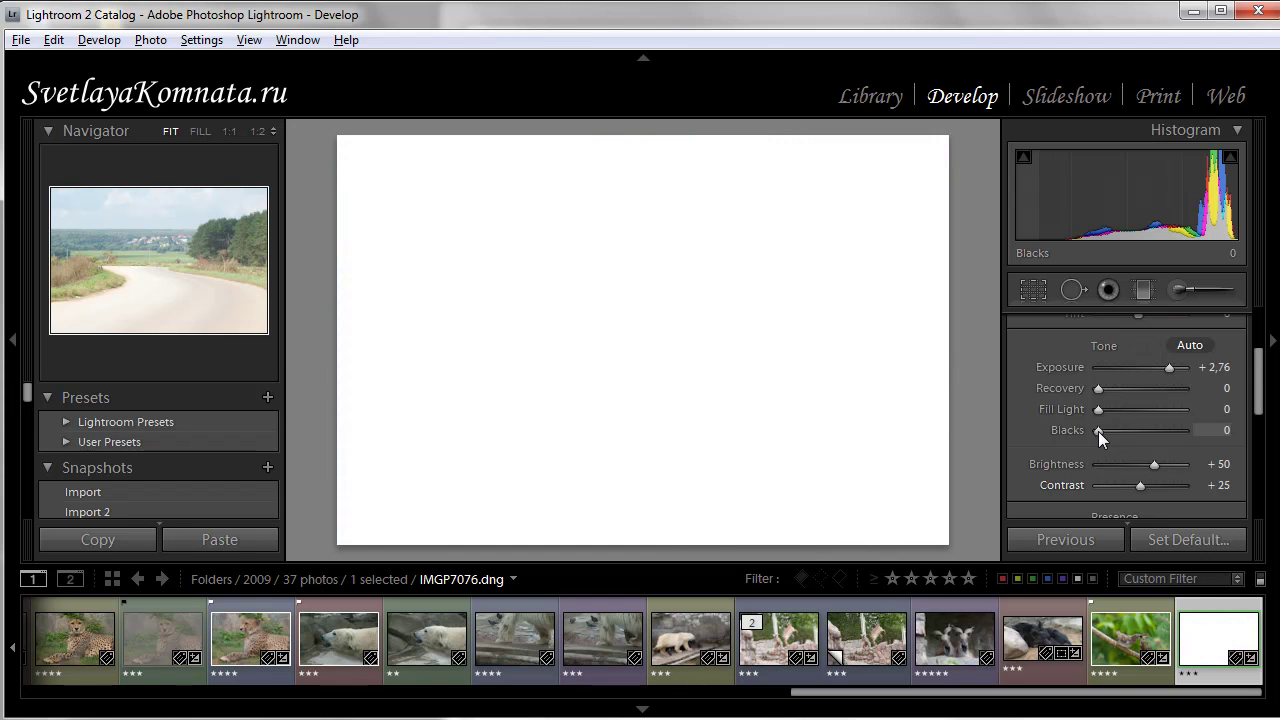
{"action": "mouse_move", "coordinate": [1098, 431]}
{"action": "left_mouse_down"}
{"action": "mouse_move", "coordinate": [1170, 434]}
{"action": "mouse_move", "coordinate": [1108, 430]}
{"action": "left_mouse_up"}
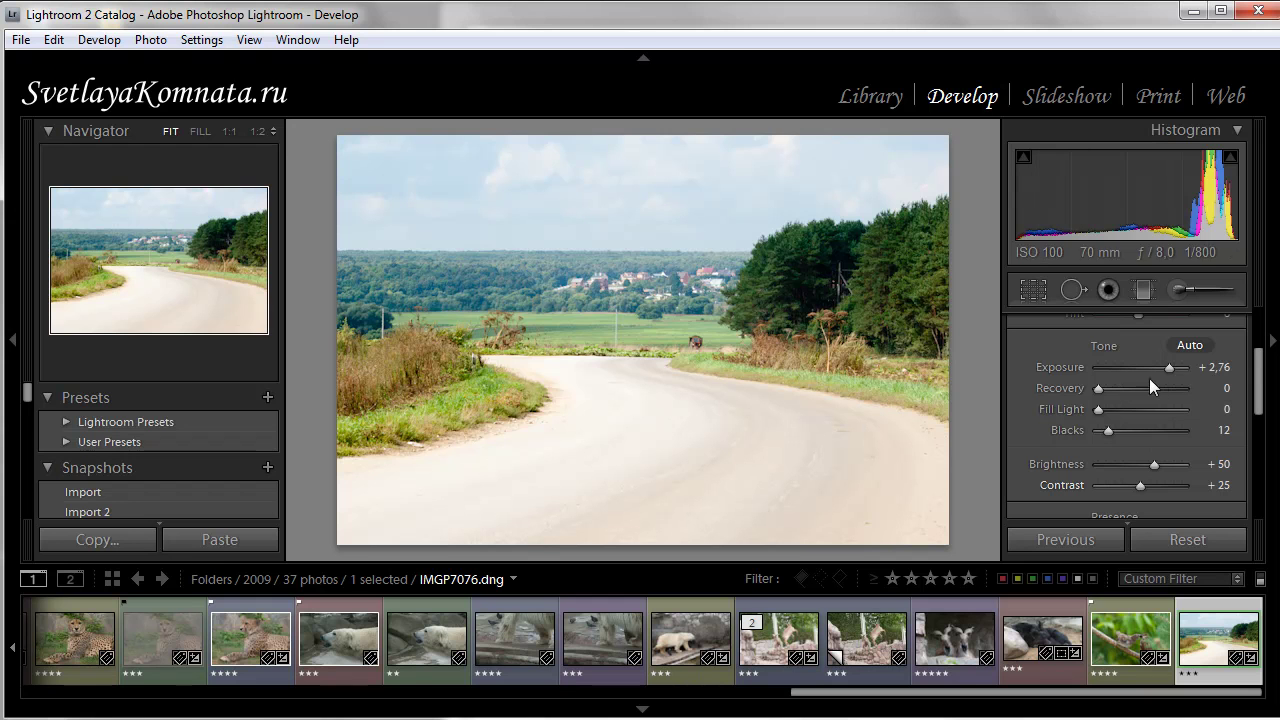
{"action": "left_click_drag", "start_coordinate": [1169, 367], "coordinate": [1163, 367]}
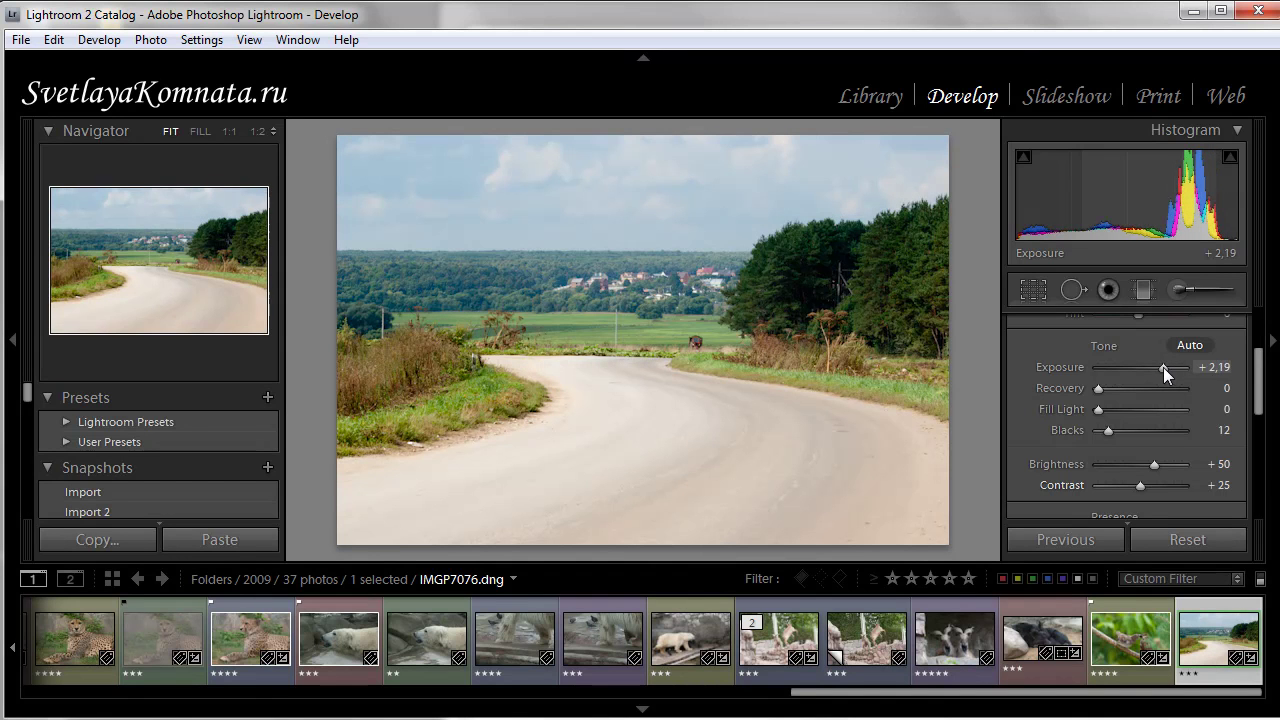